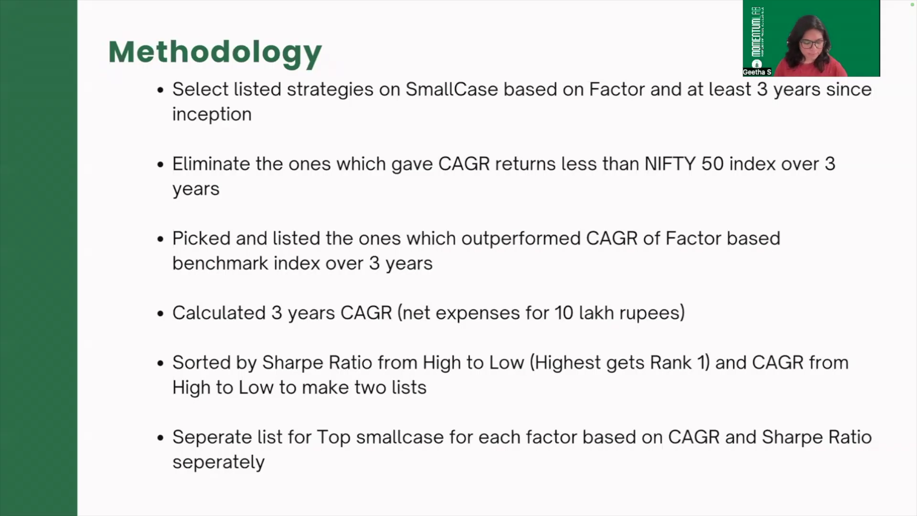
Step: Exit the Canva slideshow and bring up the Alpha sheet with its NIFTY benchmark CAGRs
{"action": "key", "text": "Escape"}
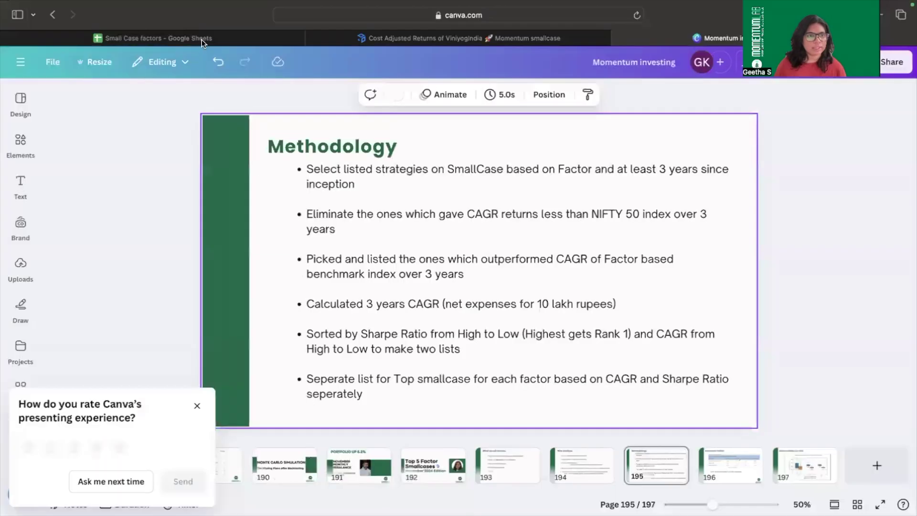
{"action": "left_click", "coordinate": [243, 41]}
{"action": "left_click", "coordinate": [251, 506]}
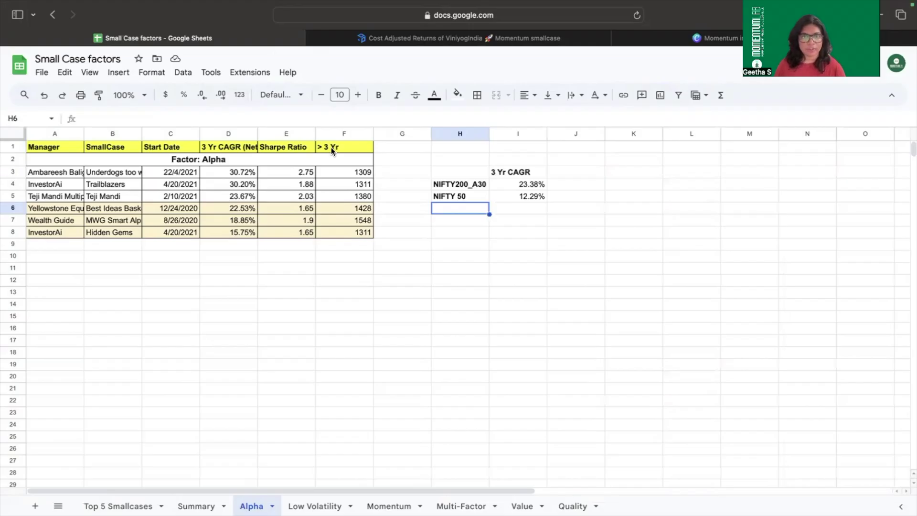
Step: Compare the Alpha smallcases in rows 6–8 against the NIFTY200_A30 benchmark
{"action": "left_click", "coordinate": [450, 187]}
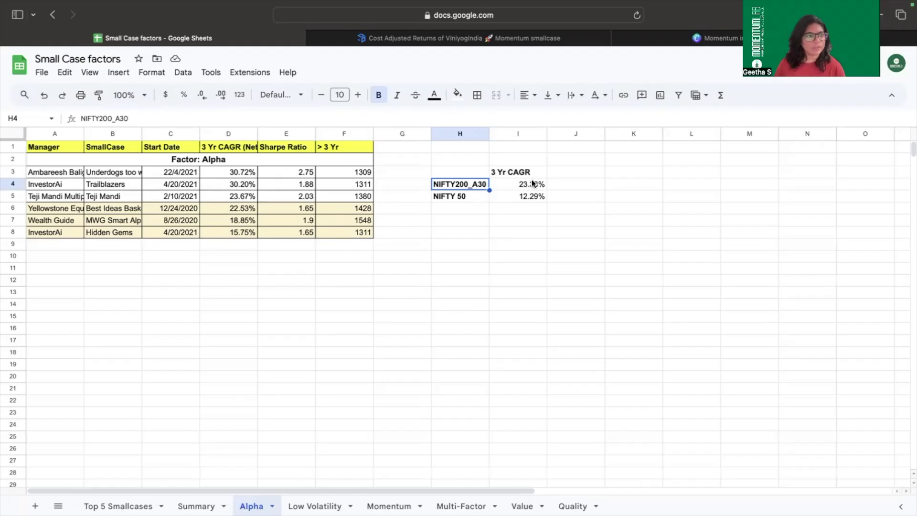
{"action": "left_click_drag", "start_coordinate": [43, 208], "coordinate": [346, 231]}
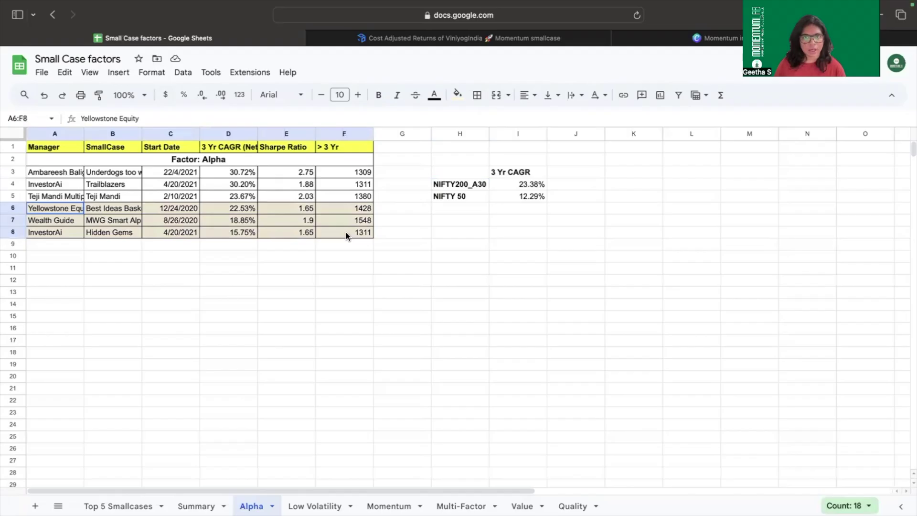
{"action": "left_click", "coordinate": [327, 245]}
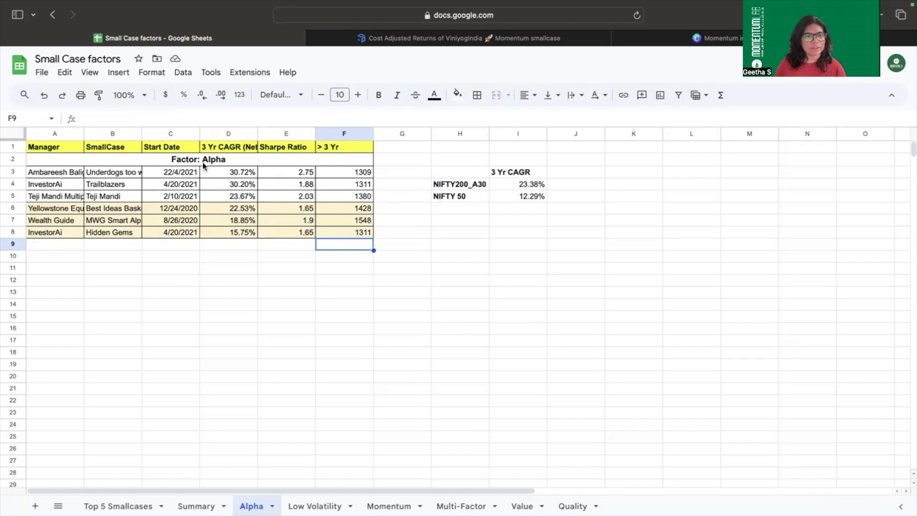
Step: Check the Methodology slide, select Alpha rows 3–5, then view Mi_NNF10 Momentum's cost-adjusted returns
{"action": "key", "text": "super+3"}
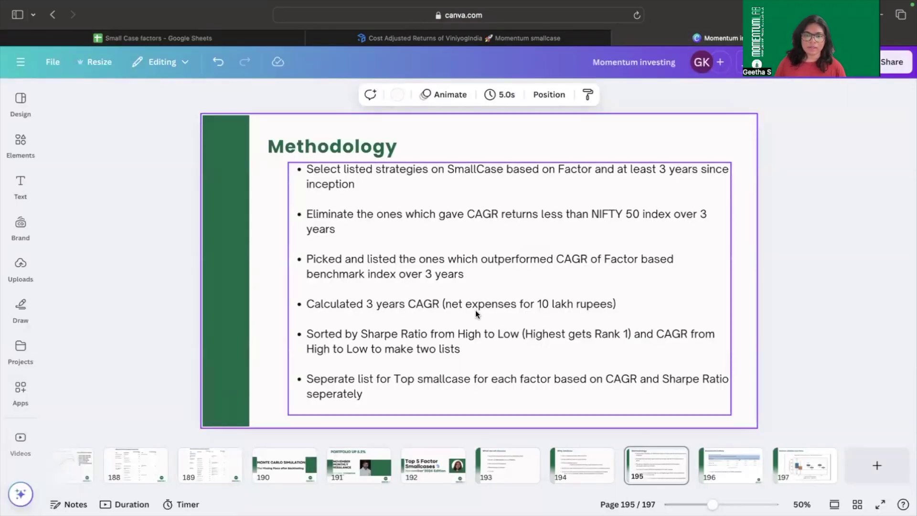
{"action": "left_click", "coordinate": [155, 39]}
{"action": "left_click", "coordinate": [66, 174]}
{"action": "left_click_drag", "start_coordinate": [66, 174], "coordinate": [337, 193]}
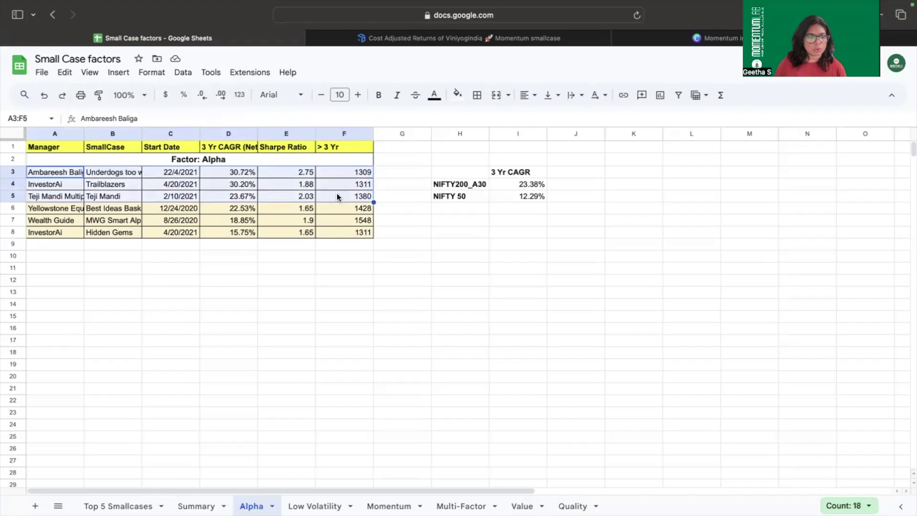
{"action": "left_click", "coordinate": [458, 38]}
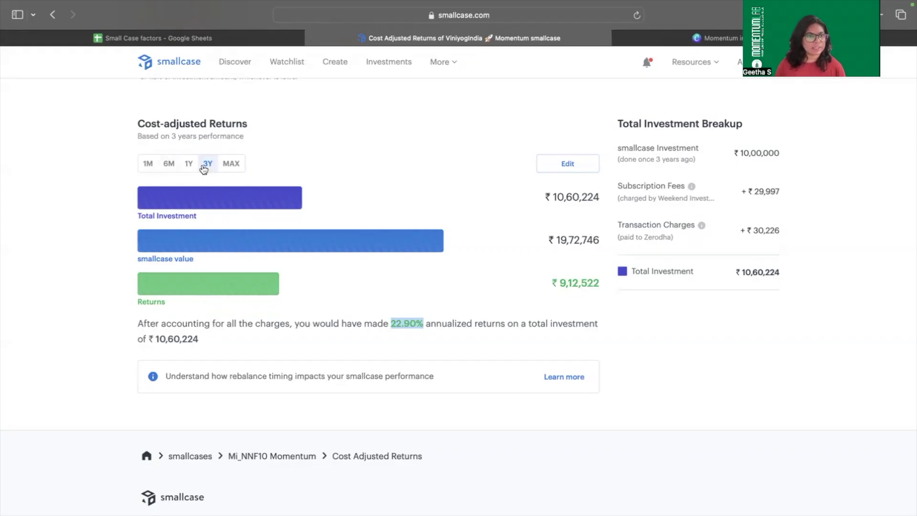
Step: Inspect the Adjust Returns settings behind the 22.90% figure, then return to the Alpha sheet
{"action": "left_click", "coordinate": [557, 170]}
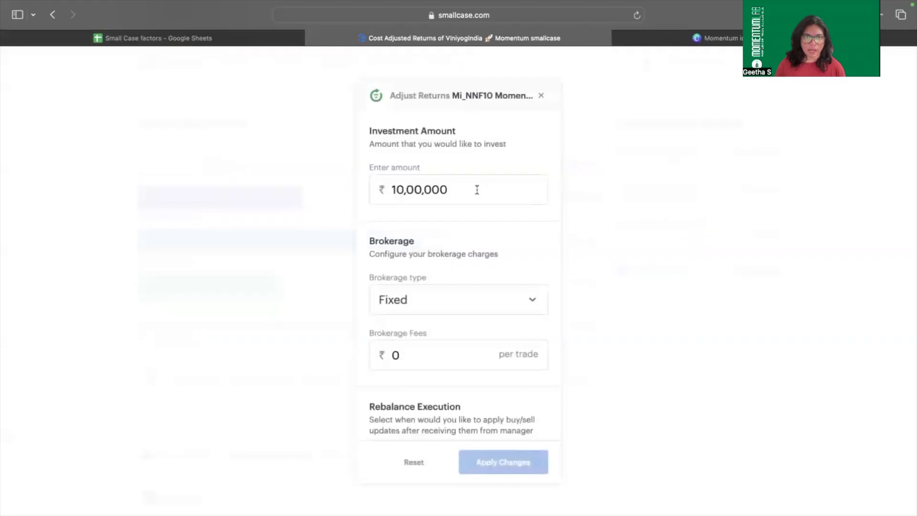
{"action": "left_click", "coordinate": [542, 96]}
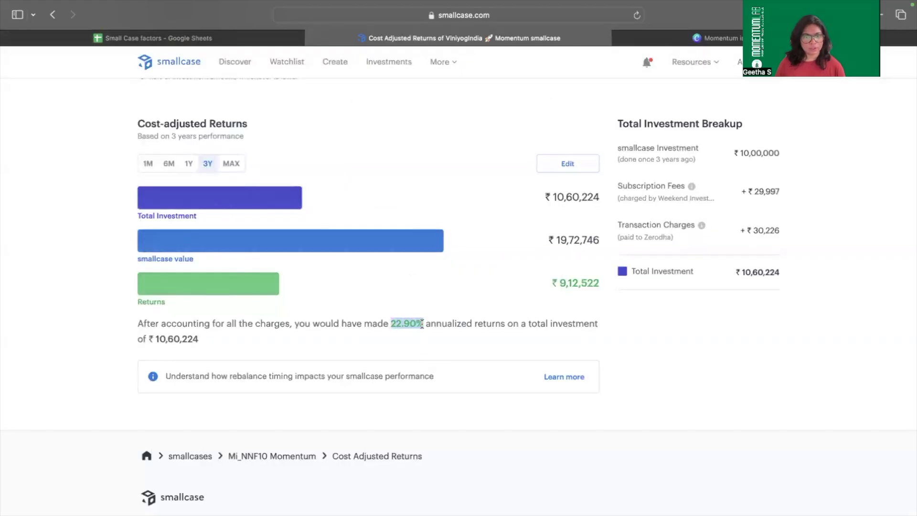
{"action": "left_click", "coordinate": [225, 38]}
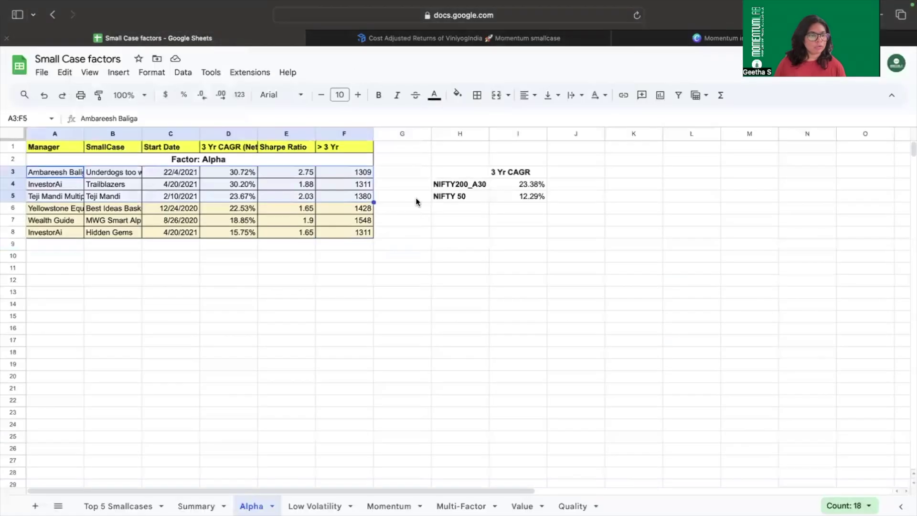
Step: On the Summary sheet, read the net CAGR header and select net CAGRs for rows 3–13
{"action": "left_click", "coordinate": [184, 506]}
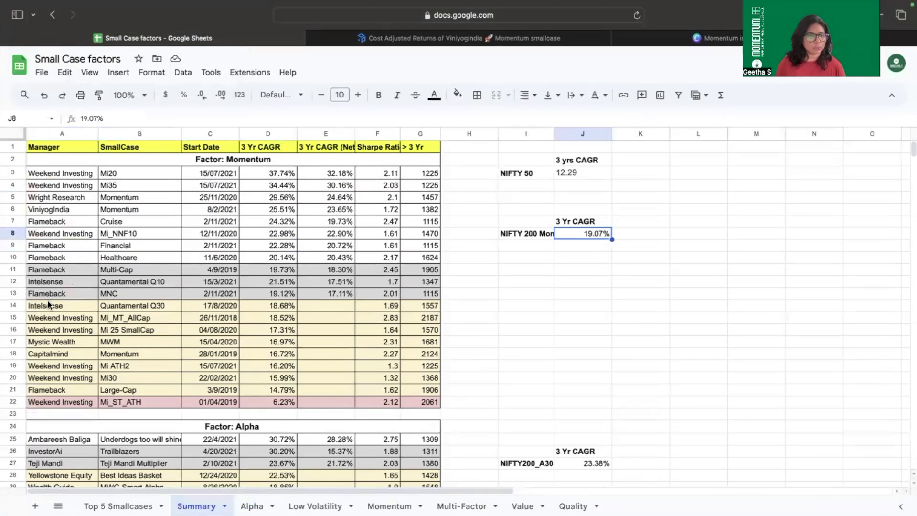
{"action": "double_click", "coordinate": [318, 145]}
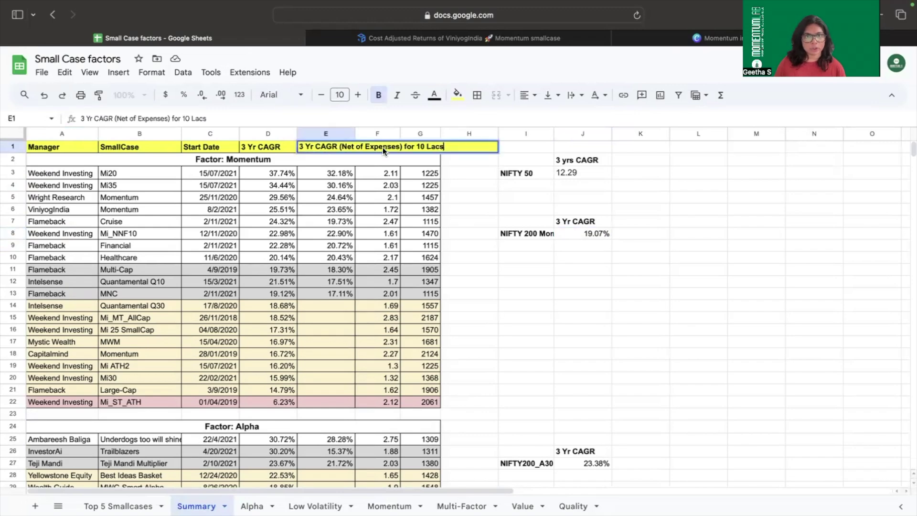
{"action": "left_click", "coordinate": [473, 185]}
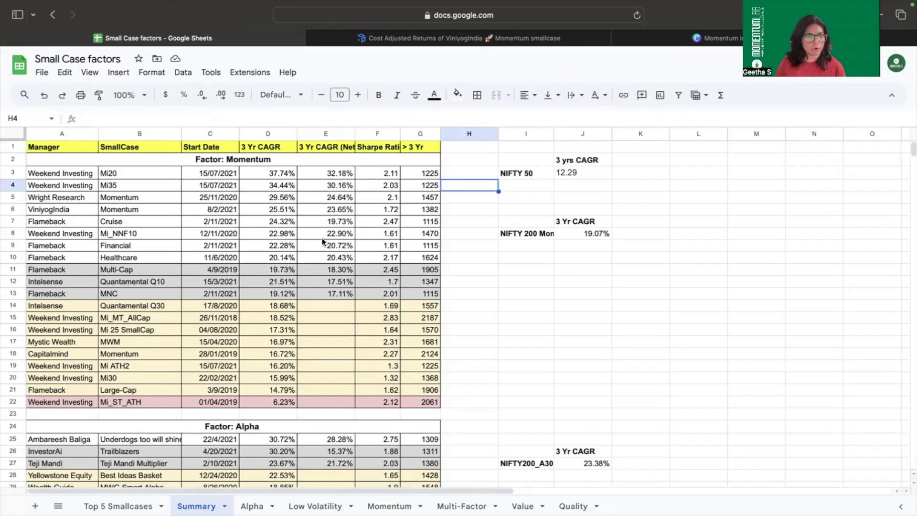
{"action": "scroll", "coordinate": [322, 238], "scroll_direction": "down", "scroll_amount": 5}
{"action": "scroll", "coordinate": [322, 238], "scroll_direction": "up", "scroll_amount": 6}
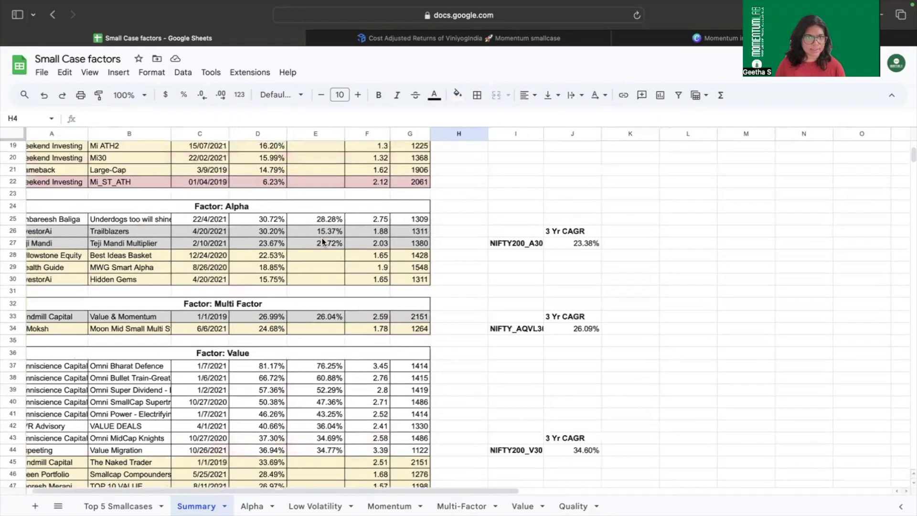
{"action": "left_click_drag", "start_coordinate": [325, 173], "coordinate": [334, 294]}
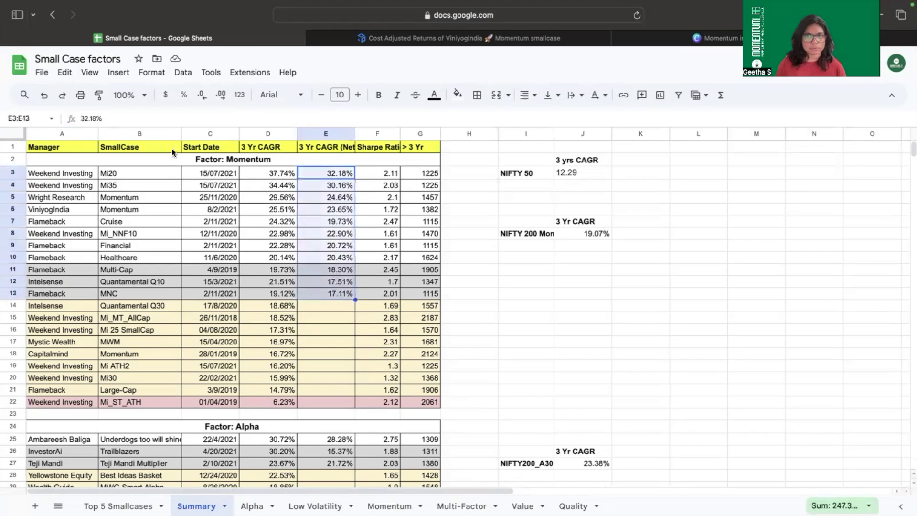
Step: After checking the Methodology slide, review the NIFTY 200 Momentum 30 benchmark's 19.07% 3-year CAGR
{"action": "left_click", "coordinate": [715, 38]}
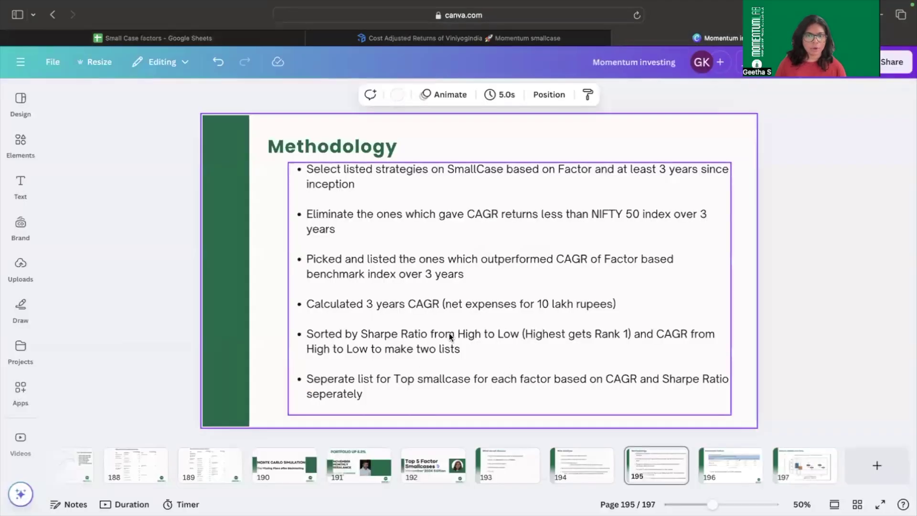
{"action": "left_click", "coordinate": [251, 39]}
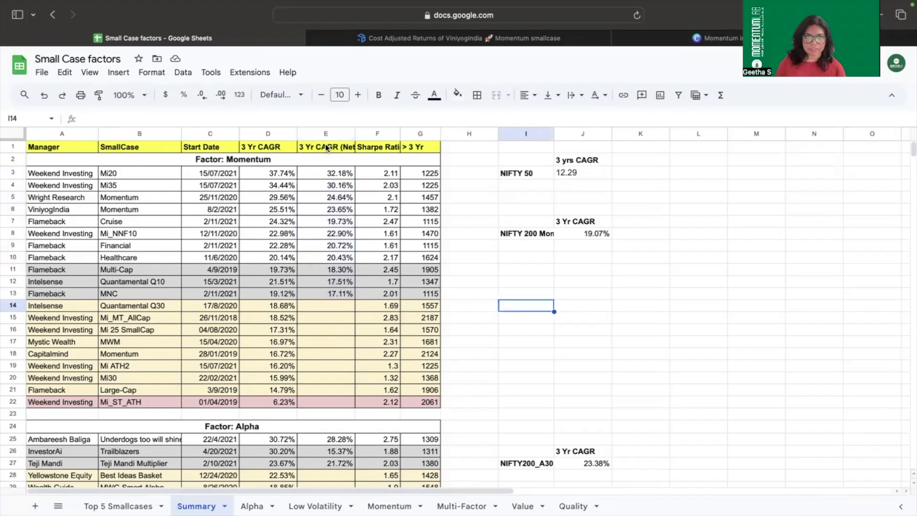
{"action": "left_click", "coordinate": [531, 235]}
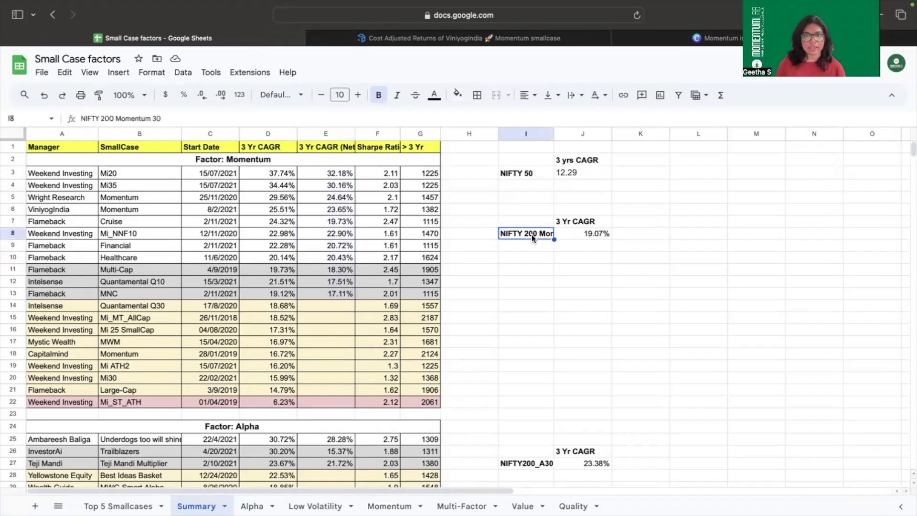
{"action": "left_click", "coordinate": [592, 233]}
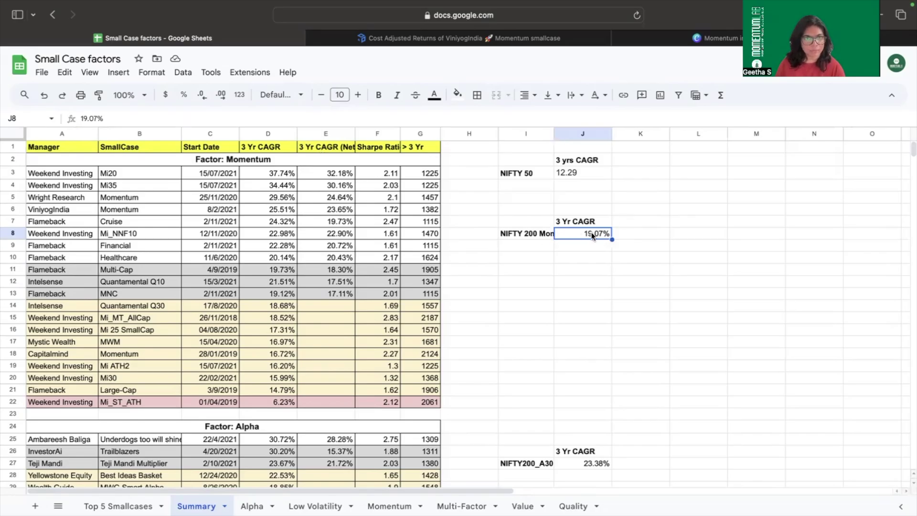
Step: Compare Momentum smallcases in rows 11–13 (18.30%, 22.28%) with the 19.07% benchmark, then open Top 5 Smallcases
{"action": "left_click_drag", "start_coordinate": [46, 270], "coordinate": [417, 294]}
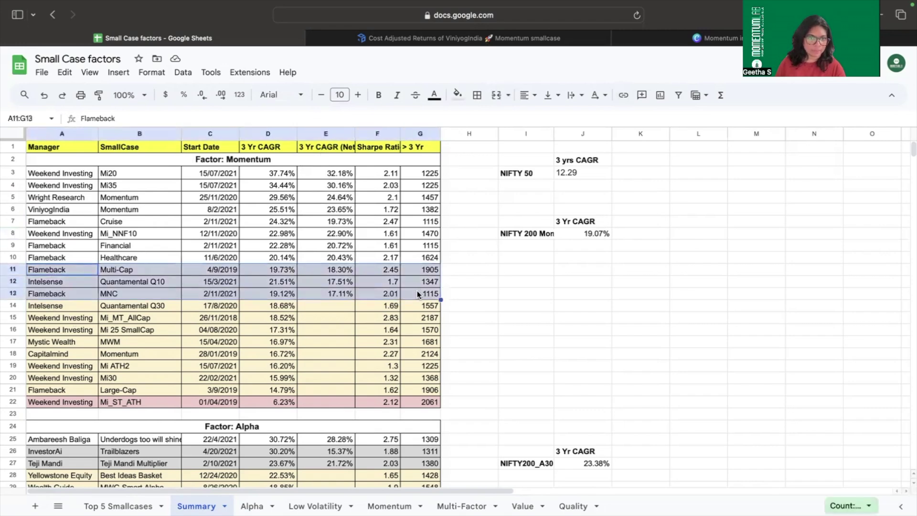
{"action": "double_click", "coordinate": [333, 270]}
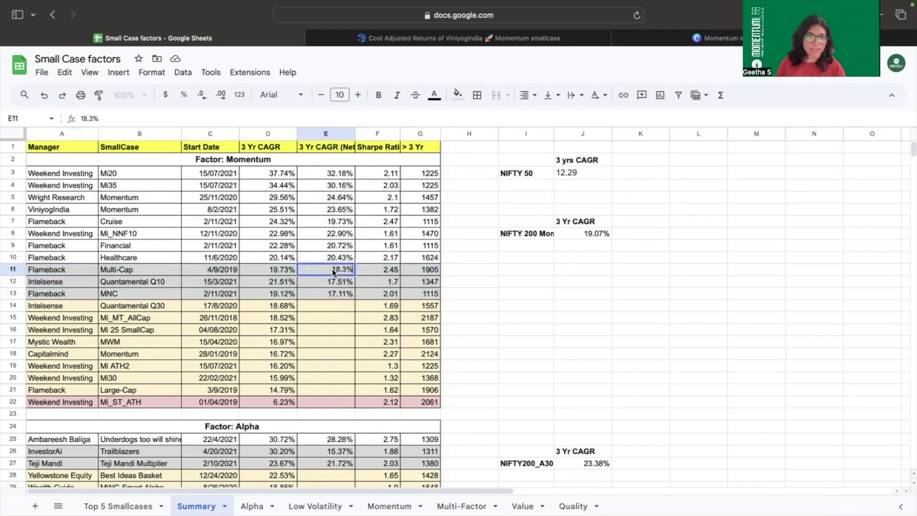
{"action": "left_click", "coordinate": [495, 271]}
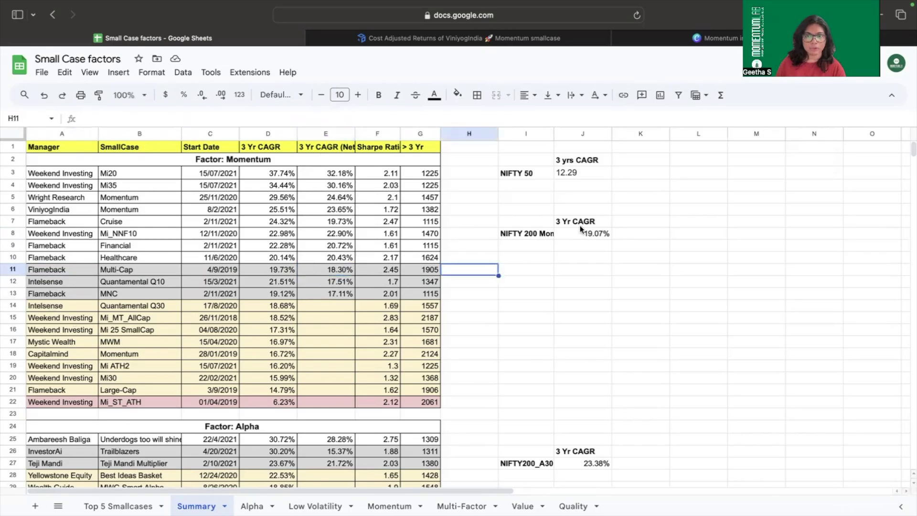
{"action": "left_click", "coordinate": [514, 234]}
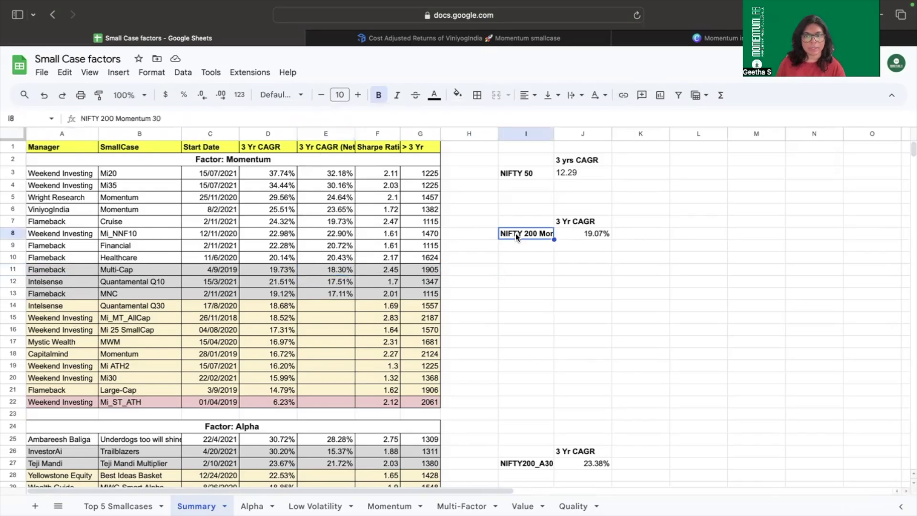
{"action": "left_click", "coordinate": [600, 236]}
{"action": "left_click", "coordinate": [272, 245]}
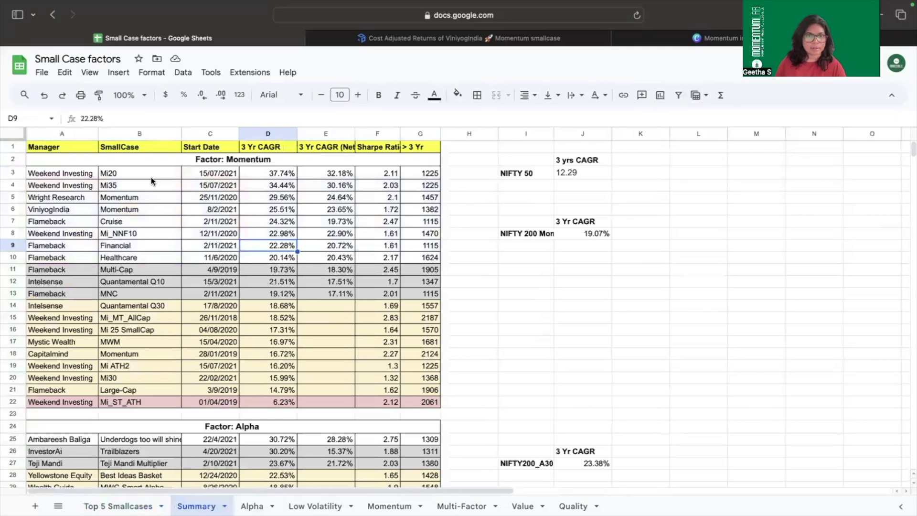
{"action": "left_click", "coordinate": [118, 506]}
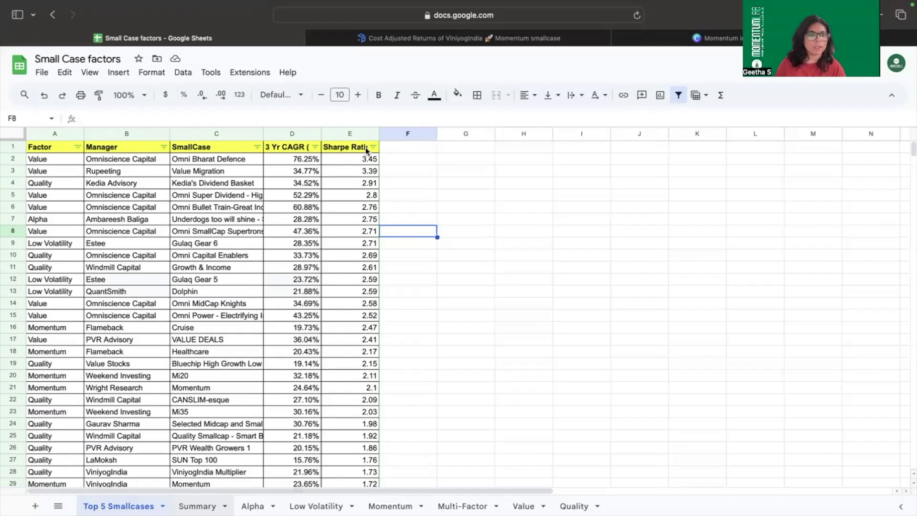
{"action": "left_click", "coordinate": [315, 147]}
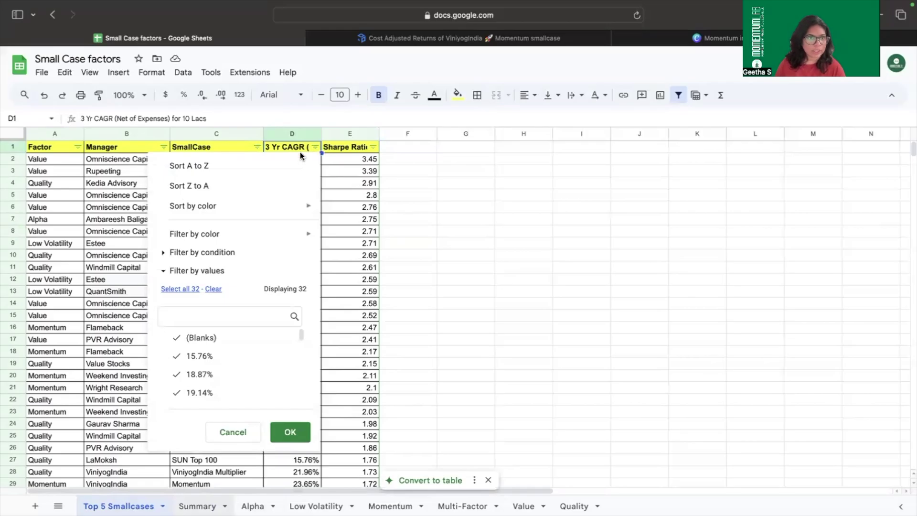
{"action": "left_click", "coordinate": [187, 187]}
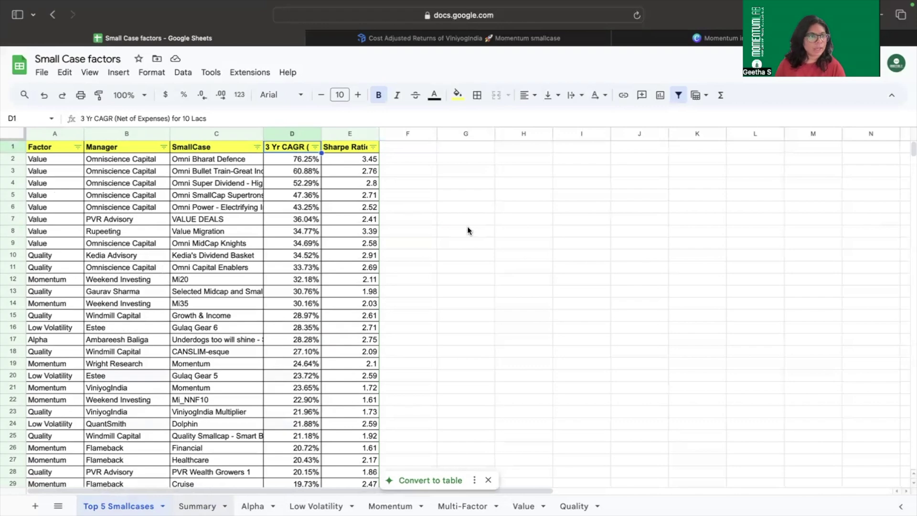
{"action": "left_click_drag", "start_coordinate": [35, 159], "coordinate": [358, 207]}
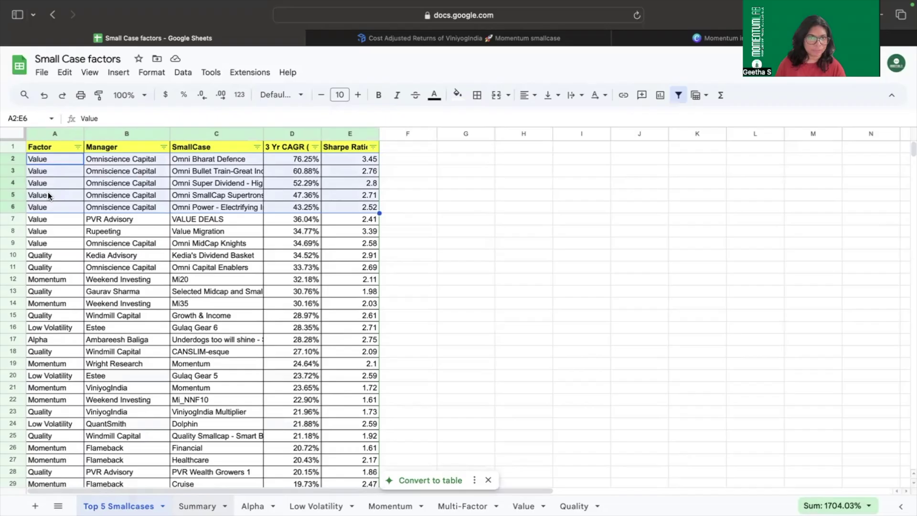
{"action": "left_click", "coordinate": [405, 196]}
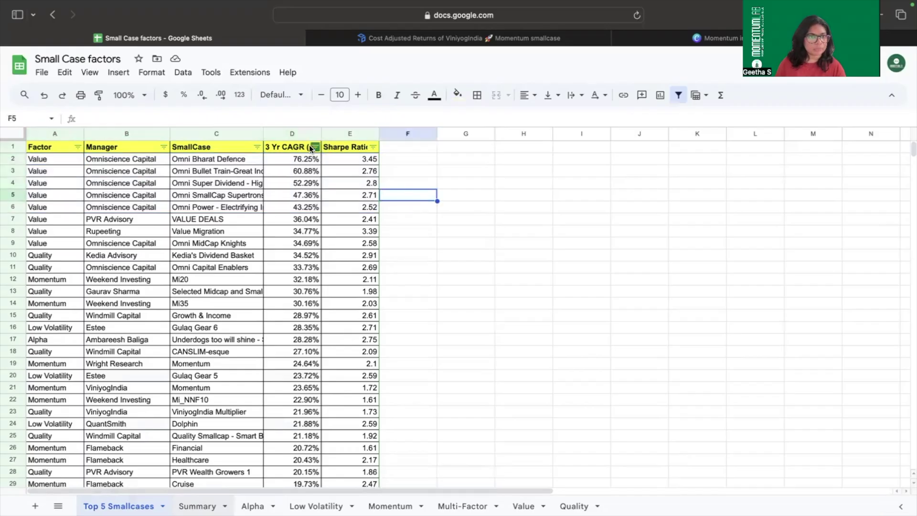
Step: Sort the factor table by Sharpe Ratio, Z → A
{"action": "left_click", "coordinate": [372, 146]}
{"action": "left_click", "coordinate": [281, 186]}
{"action": "left_click", "coordinate": [426, 185]}
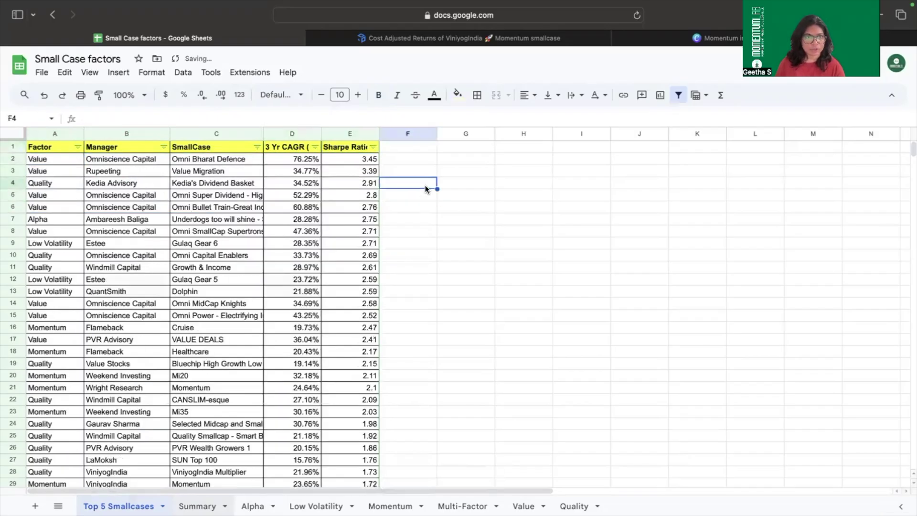
Step: Highlight the top five sorted rows and the third-ranked Quality row for review
{"action": "left_click", "coordinate": [34, 162]}
{"action": "left_click_drag", "start_coordinate": [33, 170], "coordinate": [354, 205]}
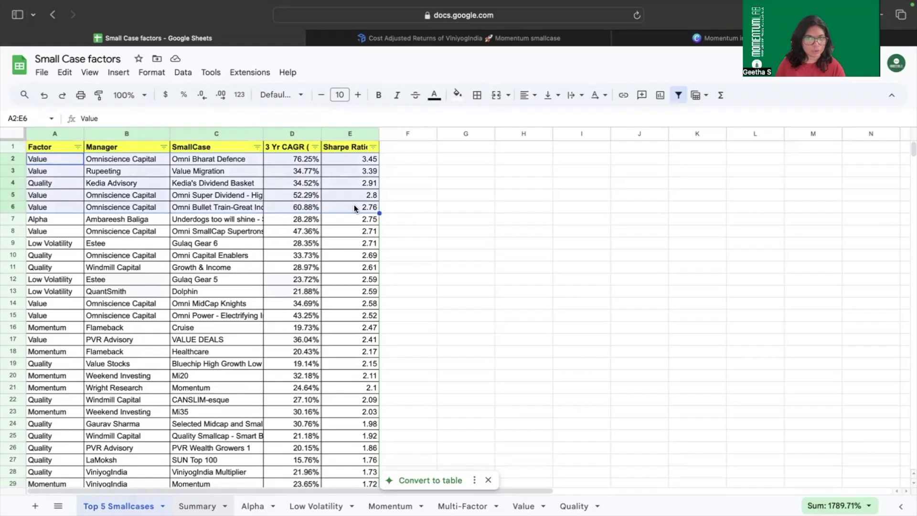
{"action": "left_click", "coordinate": [391, 200]}
{"action": "left_click", "coordinate": [25, 183]}
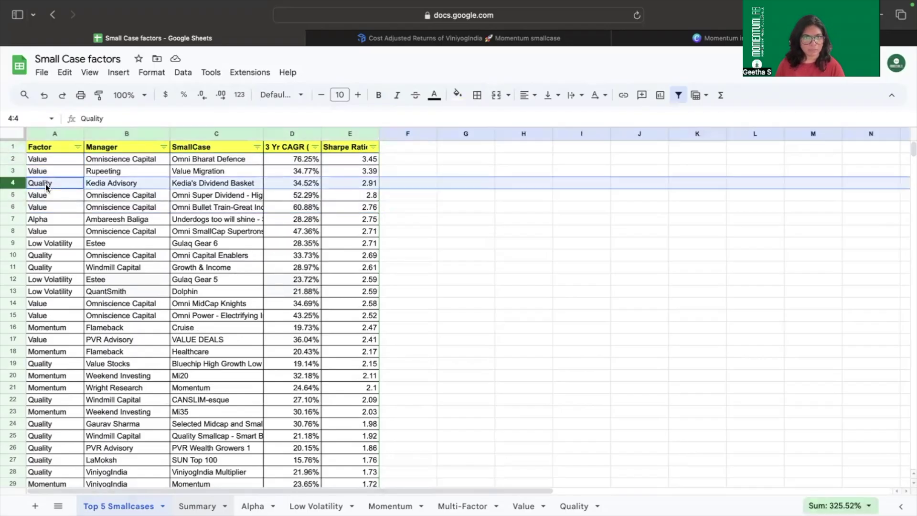
{"action": "left_click", "coordinate": [435, 235]}
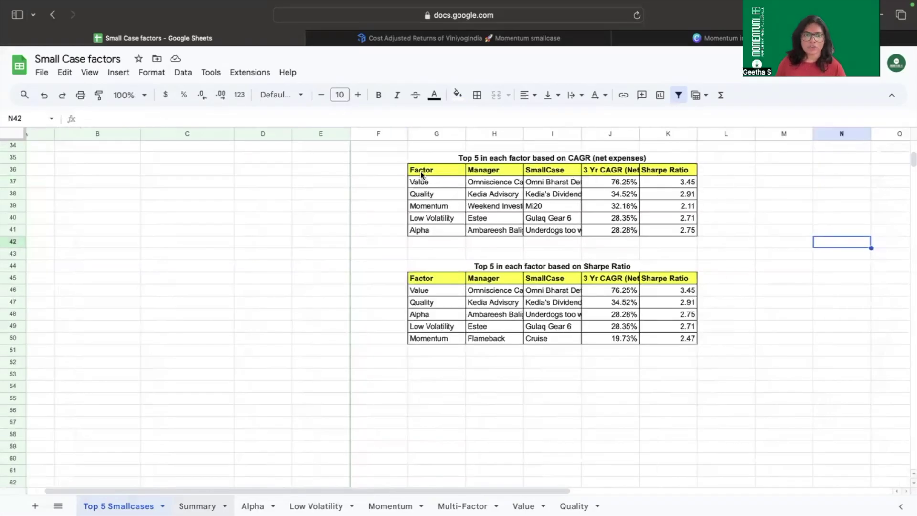
{"action": "left_click", "coordinate": [427, 180]}
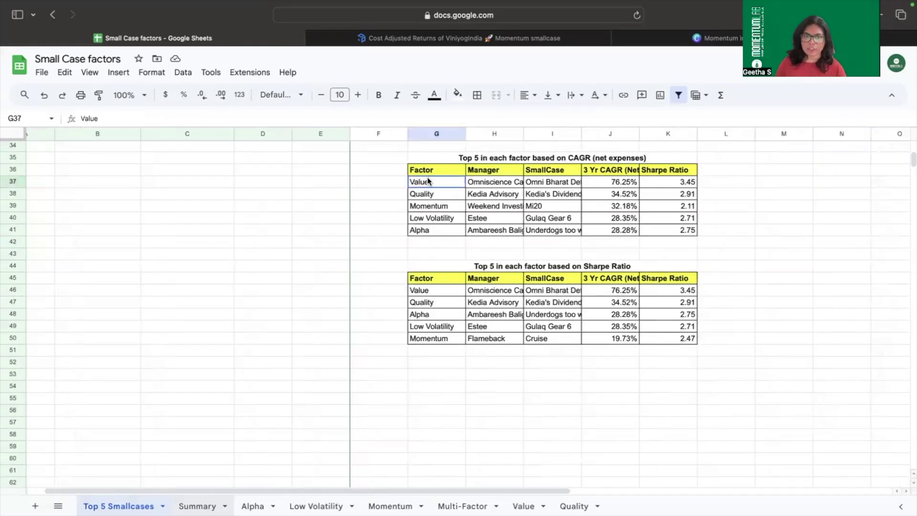
{"action": "left_click", "coordinate": [548, 193]}
{"action": "double_click", "coordinate": [548, 183]}
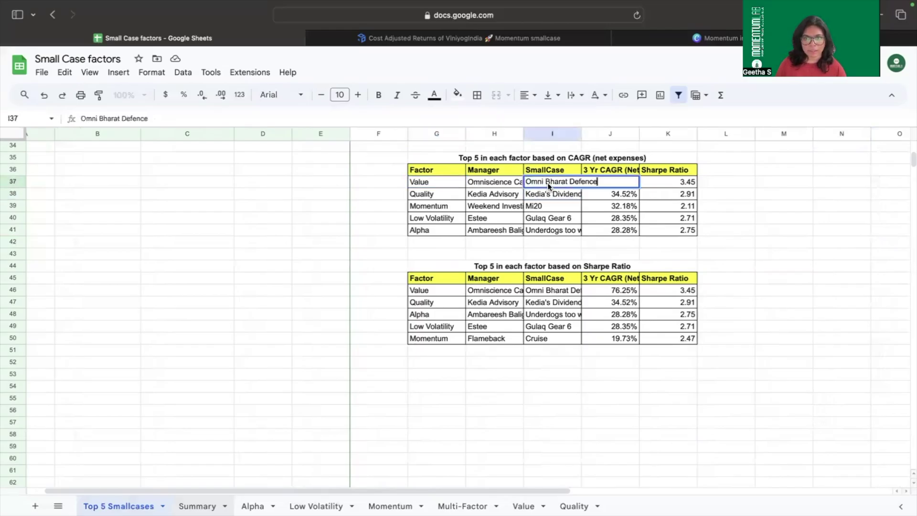
{"action": "left_click", "coordinate": [501, 183]}
{"action": "left_click", "coordinate": [842, 242]}
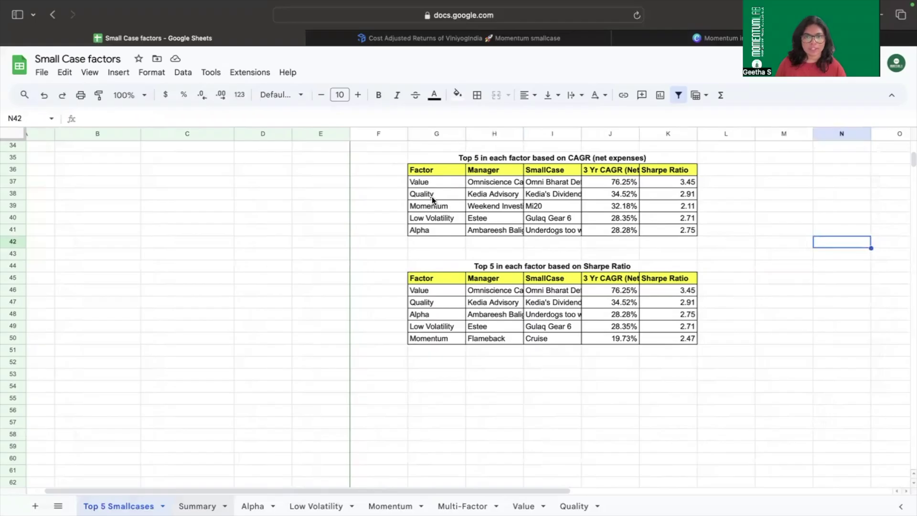
{"action": "double_click", "coordinate": [552, 193]}
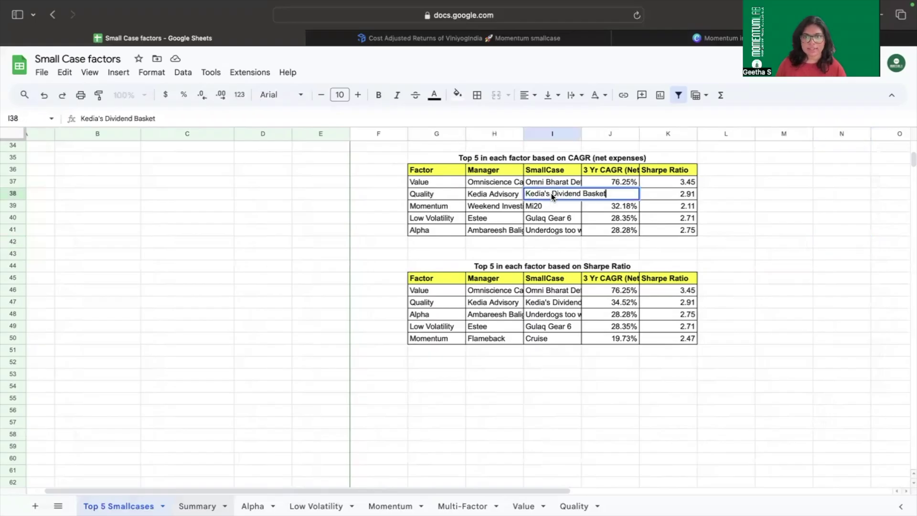
{"action": "left_click", "coordinate": [583, 217]}
{"action": "left_click", "coordinate": [427, 208]}
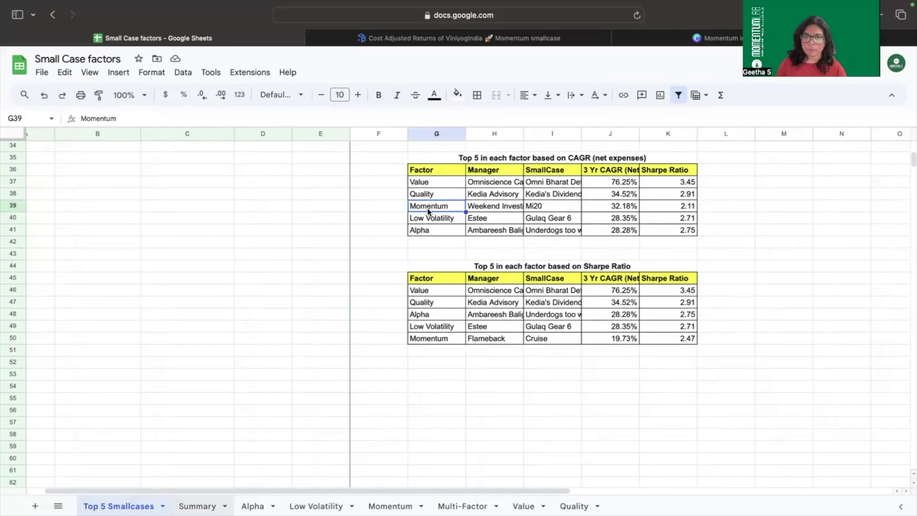
{"action": "double_click", "coordinate": [558, 208]}
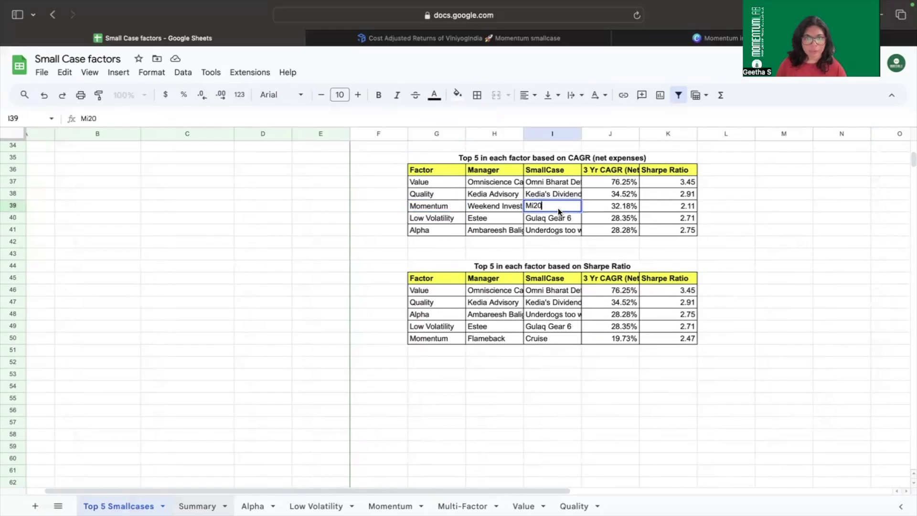
{"action": "left_click", "coordinate": [519, 204]}
{"action": "left_click", "coordinate": [446, 220]}
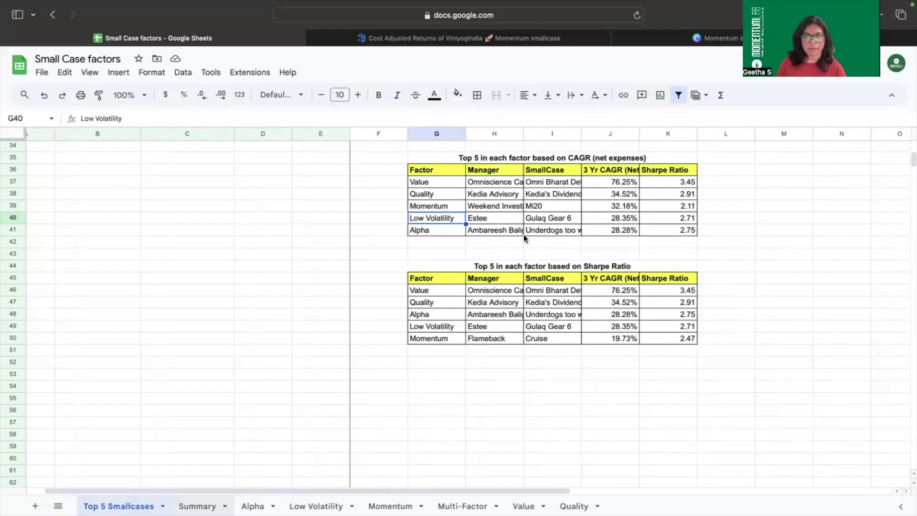
{"action": "double_click", "coordinate": [544, 231]}
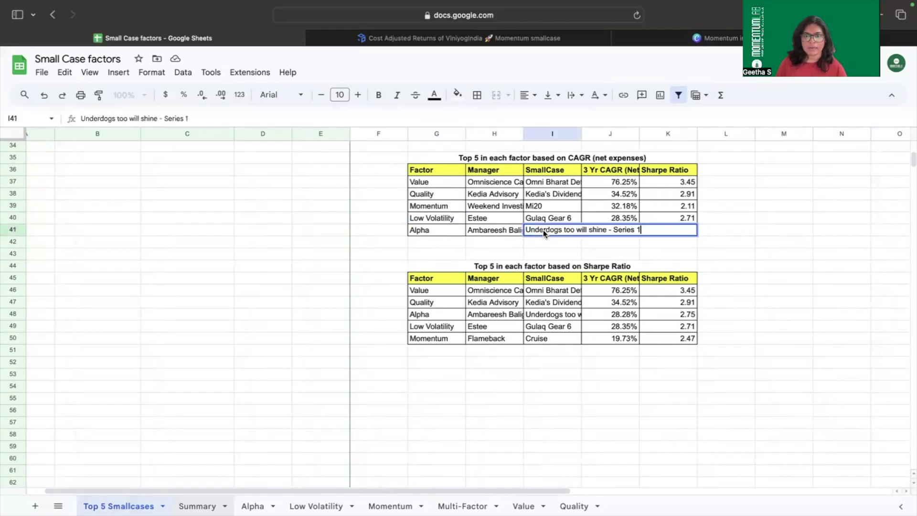
{"action": "left_click", "coordinate": [614, 255]}
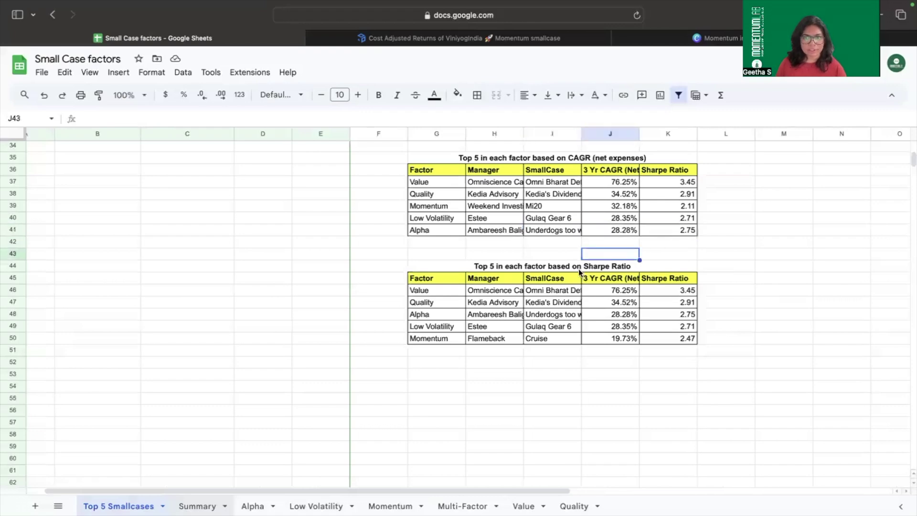
{"action": "scroll", "coordinate": [578, 269], "scroll_direction": "down", "scroll_amount": 2}
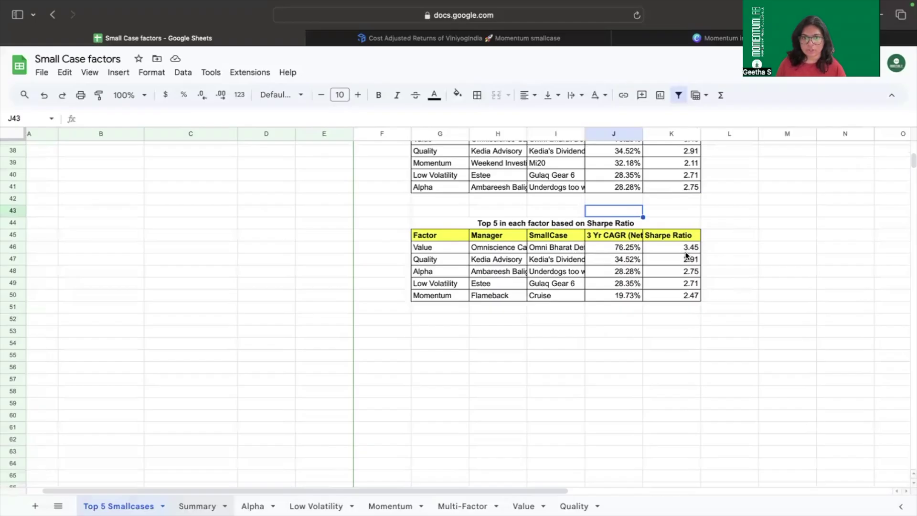
{"action": "scroll", "coordinate": [687, 255], "scroll_direction": "up", "scroll_amount": 2}
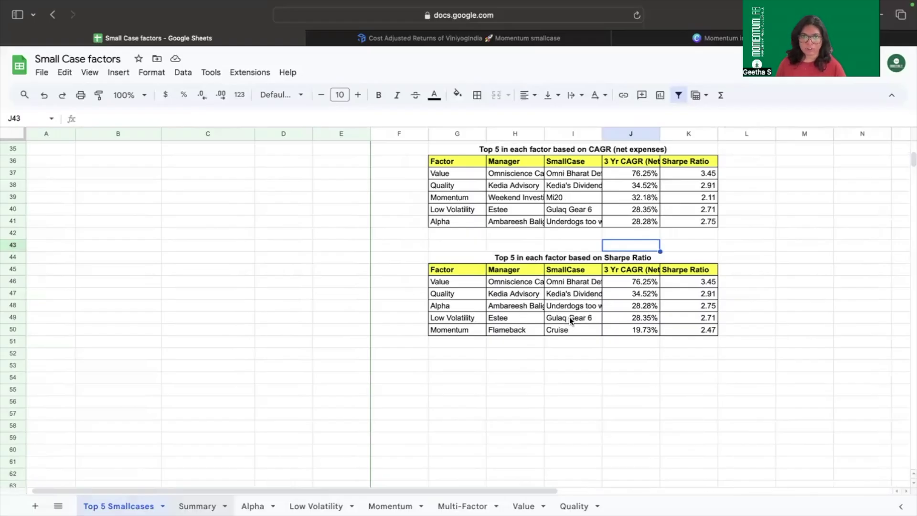
{"action": "scroll", "coordinate": [473, 328], "scroll_direction": "left", "scroll_amount": 1}
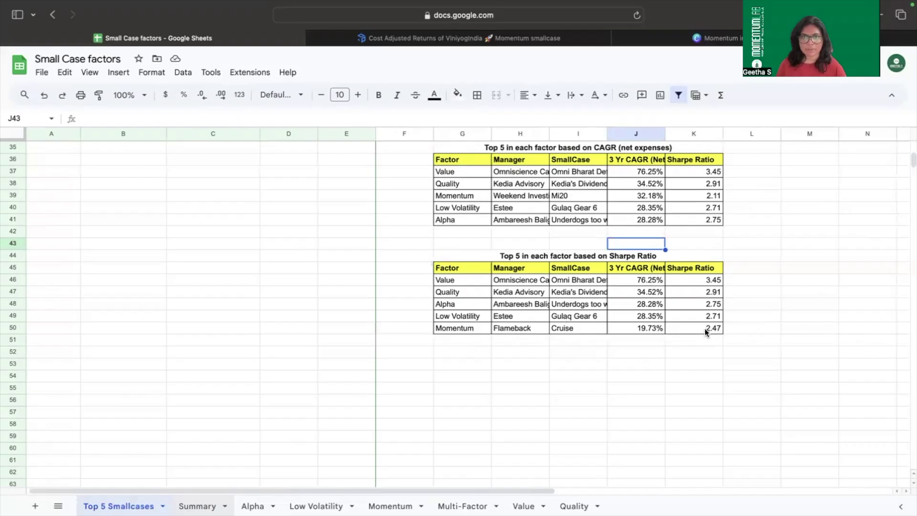
{"action": "scroll", "coordinate": [297, 212], "scroll_direction": "up", "scroll_amount": 8}
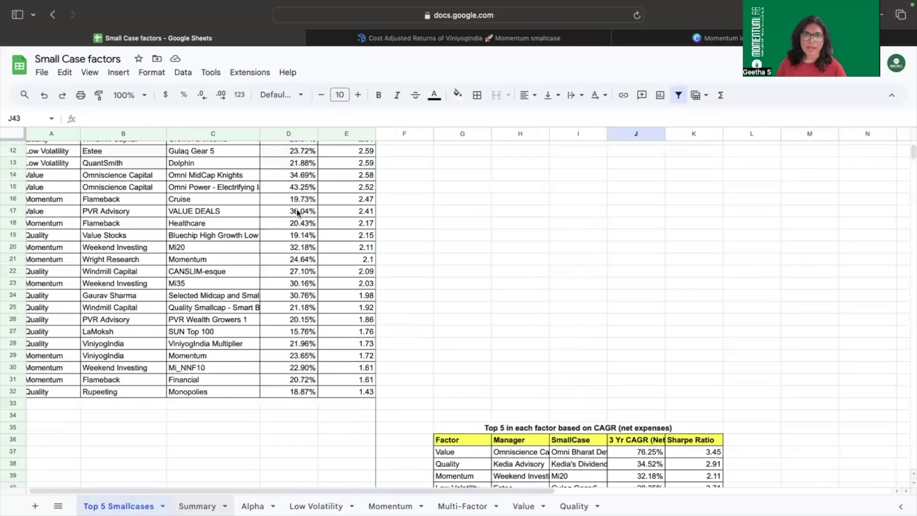
{"action": "scroll", "coordinate": [297, 211], "scroll_direction": "up", "scroll_amount": 4}
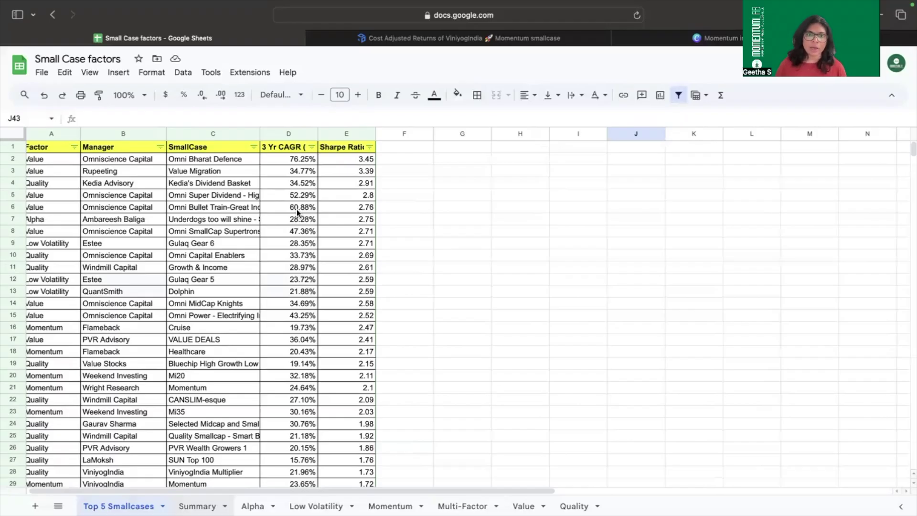
Step: In smallcase's Discover → All smallcases, filter to Momentum and sort by Returns 3Y, highest first
{"action": "left_click", "coordinate": [408, 38]}
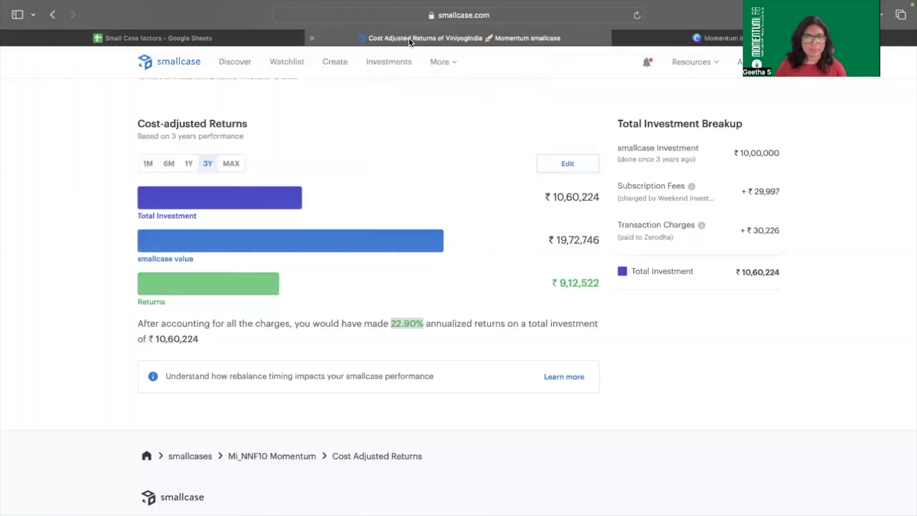
{"action": "scroll", "coordinate": [319, 131], "scroll_direction": "up", "scroll_amount": 5}
{"action": "left_click", "coordinate": [230, 68]}
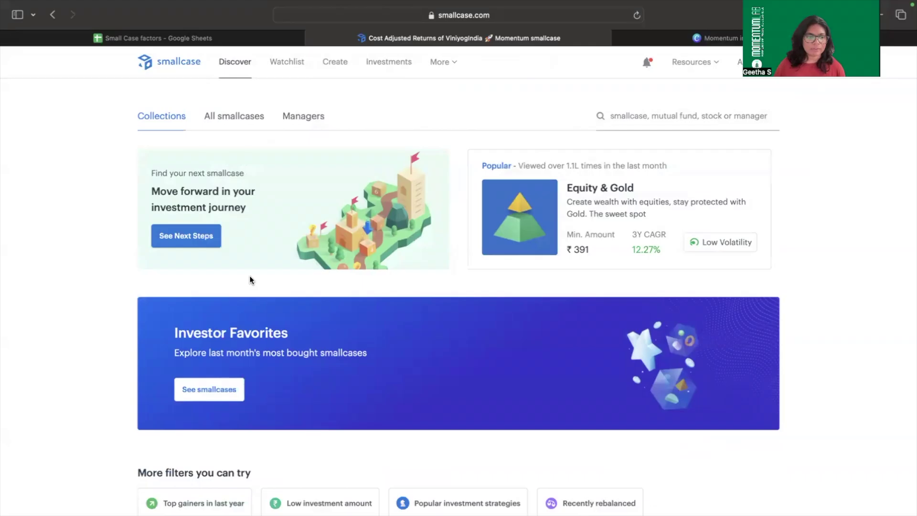
{"action": "scroll", "coordinate": [250, 281], "scroll_direction": "down", "scroll_amount": 1}
{"action": "left_click", "coordinate": [234, 115]}
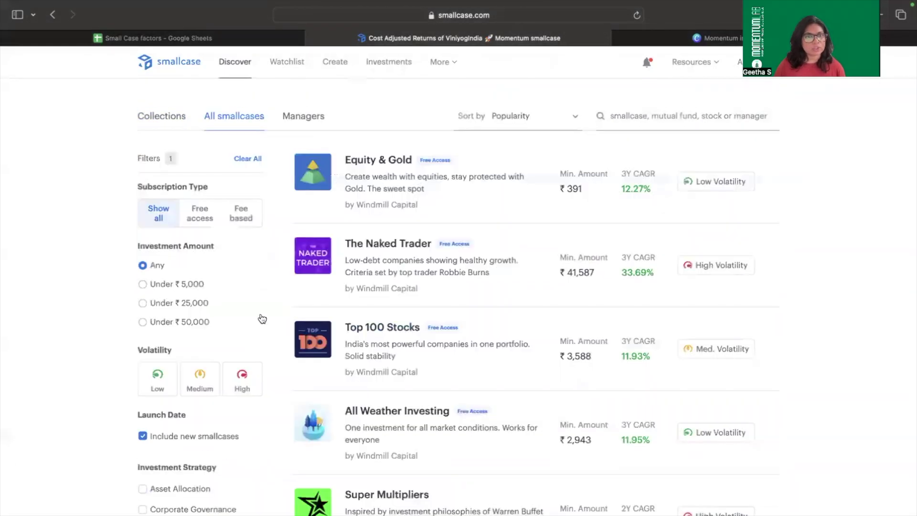
{"action": "scroll", "coordinate": [260, 317], "scroll_direction": "down", "scroll_amount": 7}
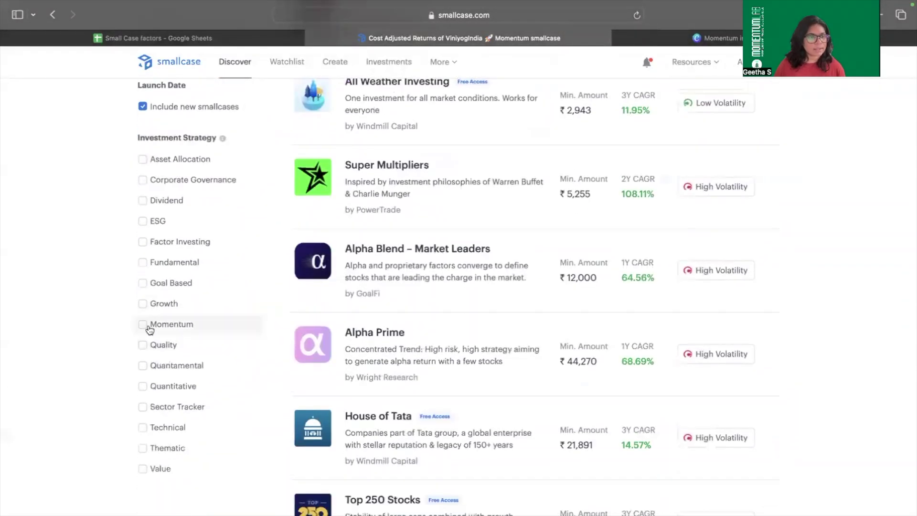
{"action": "left_click", "coordinate": [146, 326]}
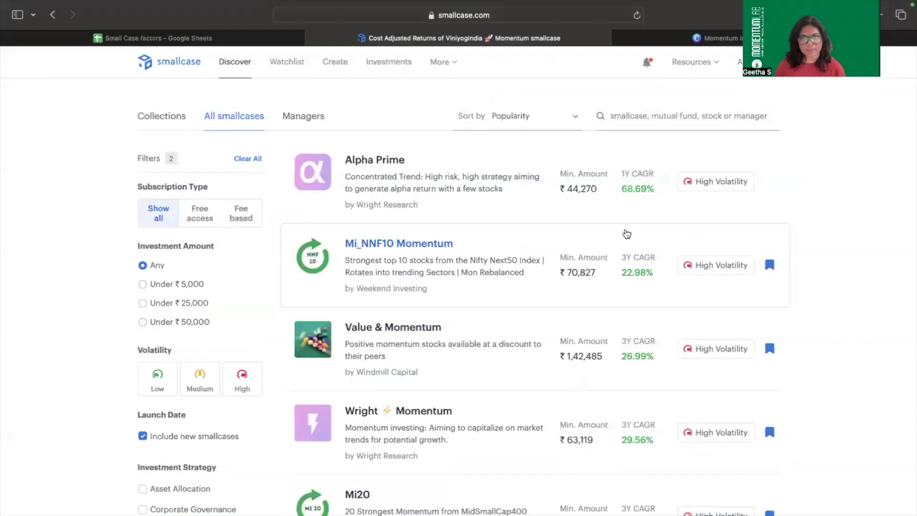
{"action": "left_click", "coordinate": [515, 115]}
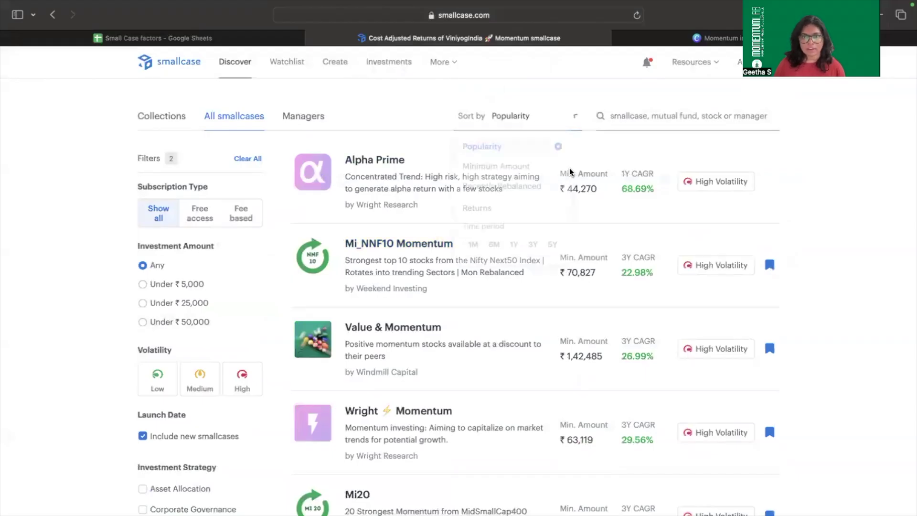
{"action": "left_click", "coordinate": [533, 249]}
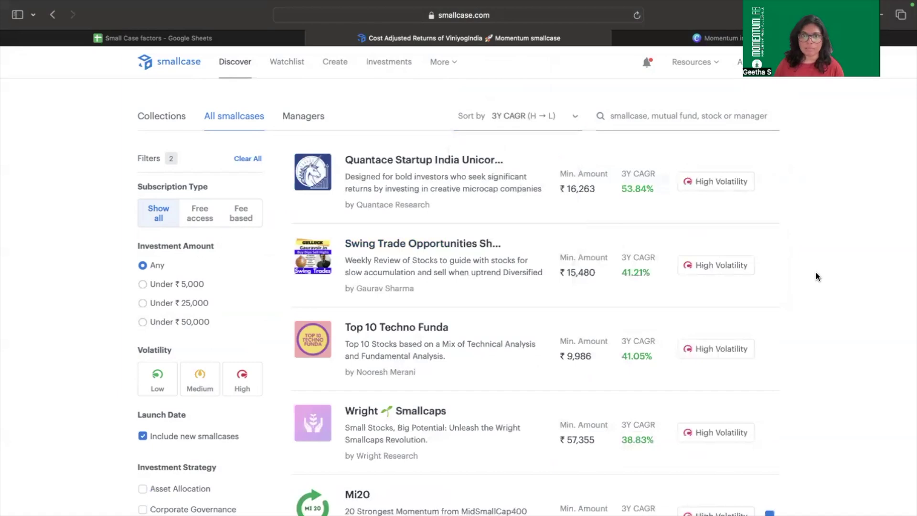